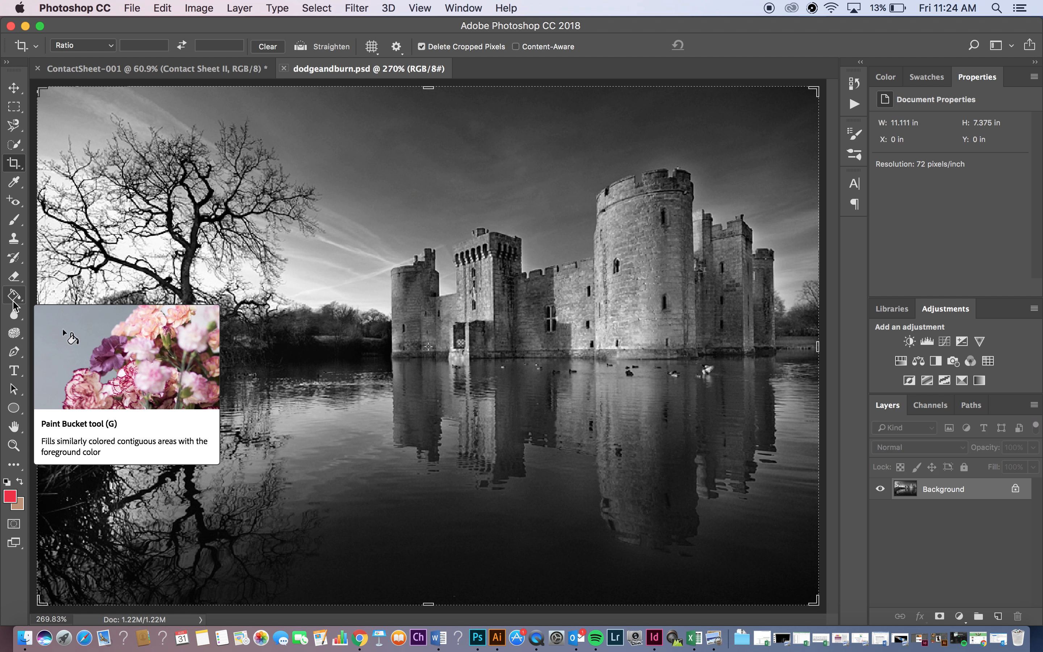
Lighten the highlights in the water and castle reflections using the Dodge tool with the brush enlarged to size 250.
click(14, 333)
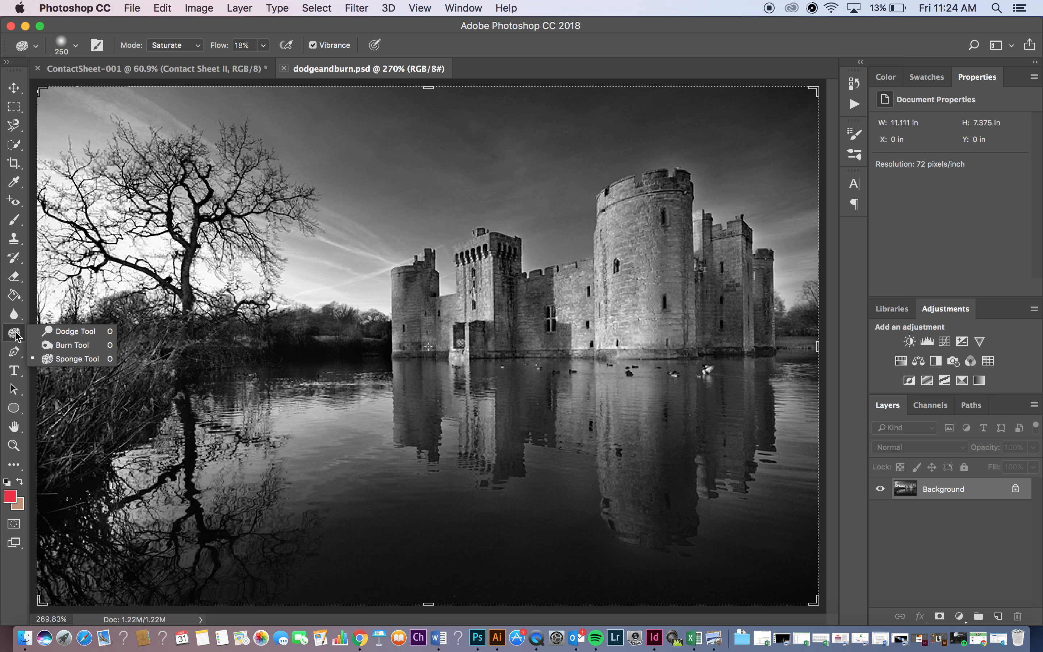
click(39, 335)
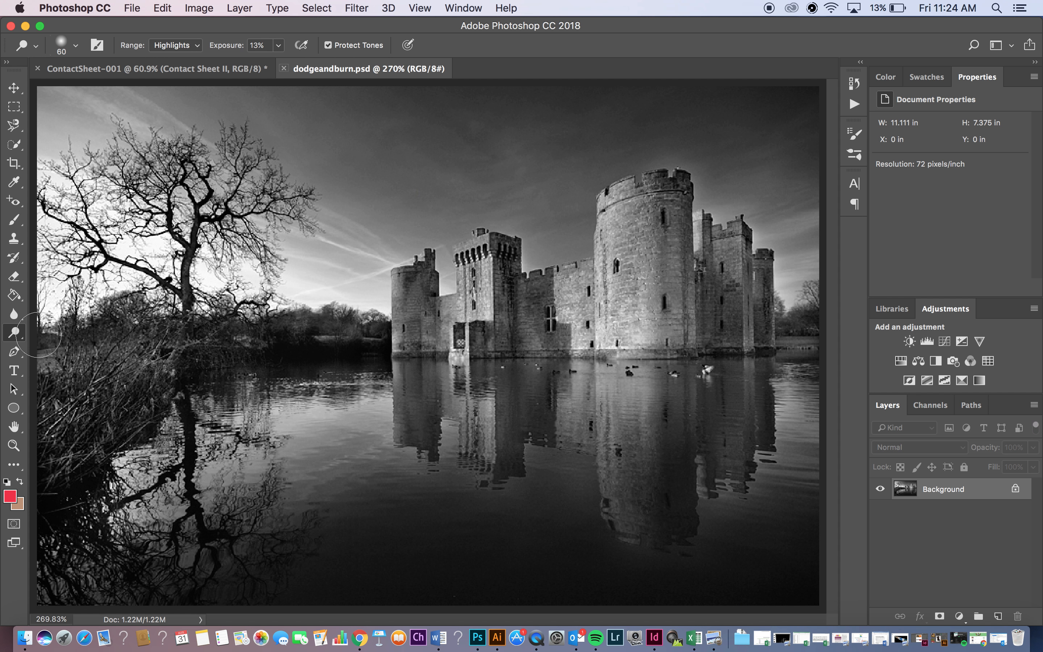
key(bracketright)
key(bracketright)
key(bracketright)
key(bracketright)
key(bracketright)
key(bracketright)
key(bracketright)
key(bracketright)
key(bracketright)
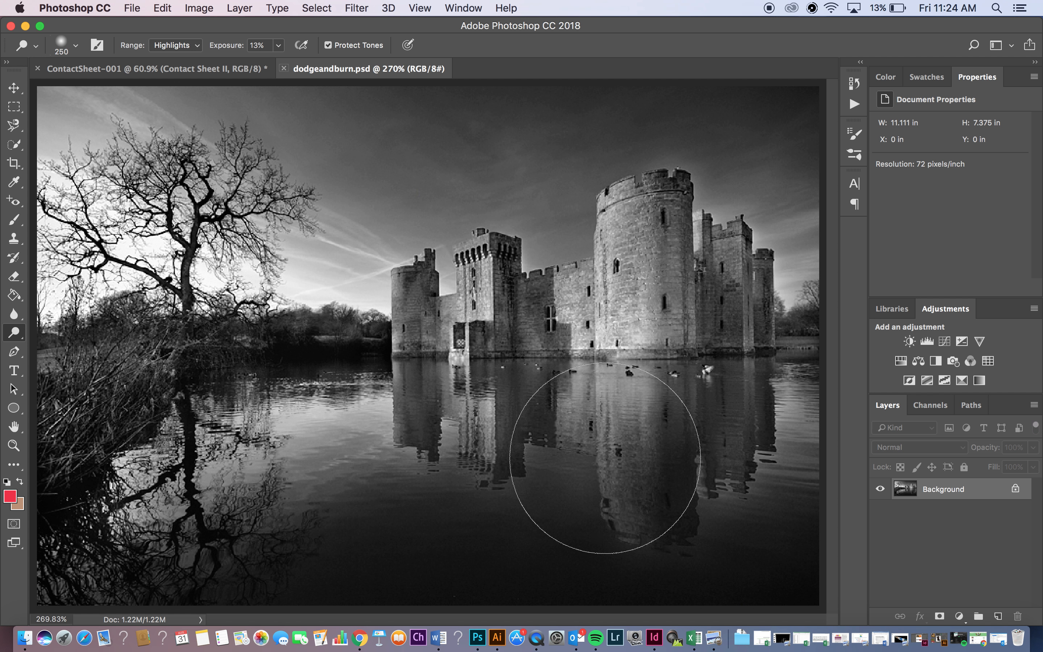
mouse_move(604, 458)
mouse_down()
mouse_move(667, 457)
mouse_move(392, 483)
mouse_move(684, 496)
mouse_move(392, 467)
mouse_move(366, 454)
mouse_move(706, 441)
mouse_move(372, 480)
mouse_move(268, 471)
mouse_move(336, 491)
mouse_move(665, 511)
mouse_move(754, 454)
mouse_move(522, 459)
mouse_move(467, 450)
mouse_move(745, 450)
mouse_move(360, 434)
mouse_move(361, 454)
mouse_move(351, 453)
mouse_move(491, 505)
mouse_move(378, 520)
mouse_move(392, 542)
mouse_move(697, 501)
mouse_move(786, 450)
mouse_move(337, 428)
mouse_move(418, 491)
mouse_move(431, 555)
mouse_move(118, 446)
mouse_move(221, 437)
mouse_move(555, 459)
mouse_move(665, 428)
mouse_move(737, 444)
mouse_up()
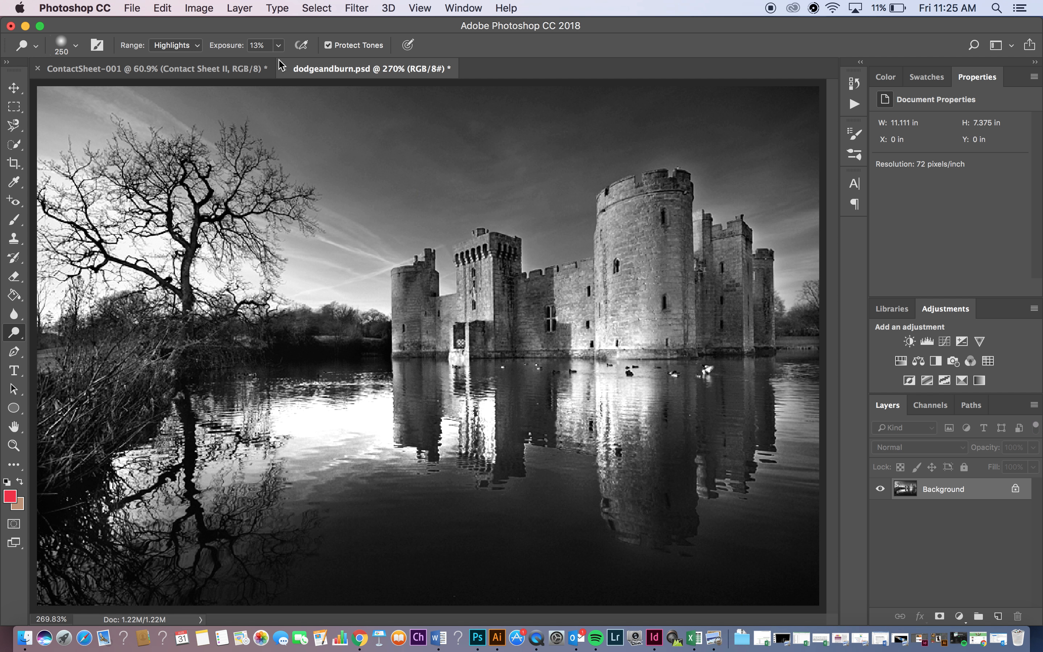
Try dodging the highlights of the castle reflections in the water at 100% exposure.
click(279, 45)
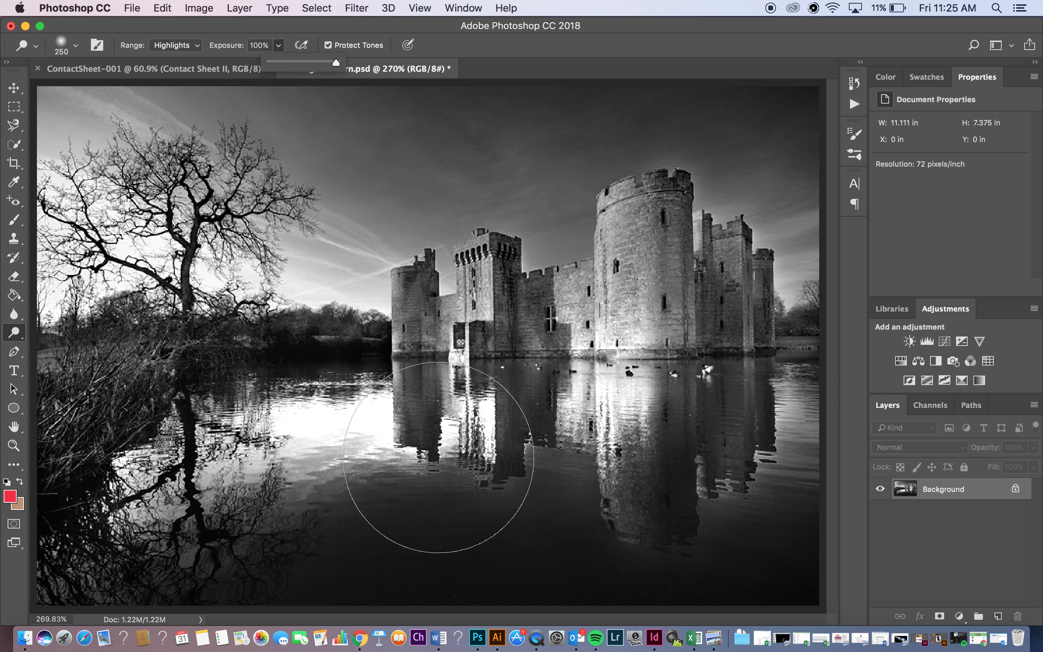
click(374, 434)
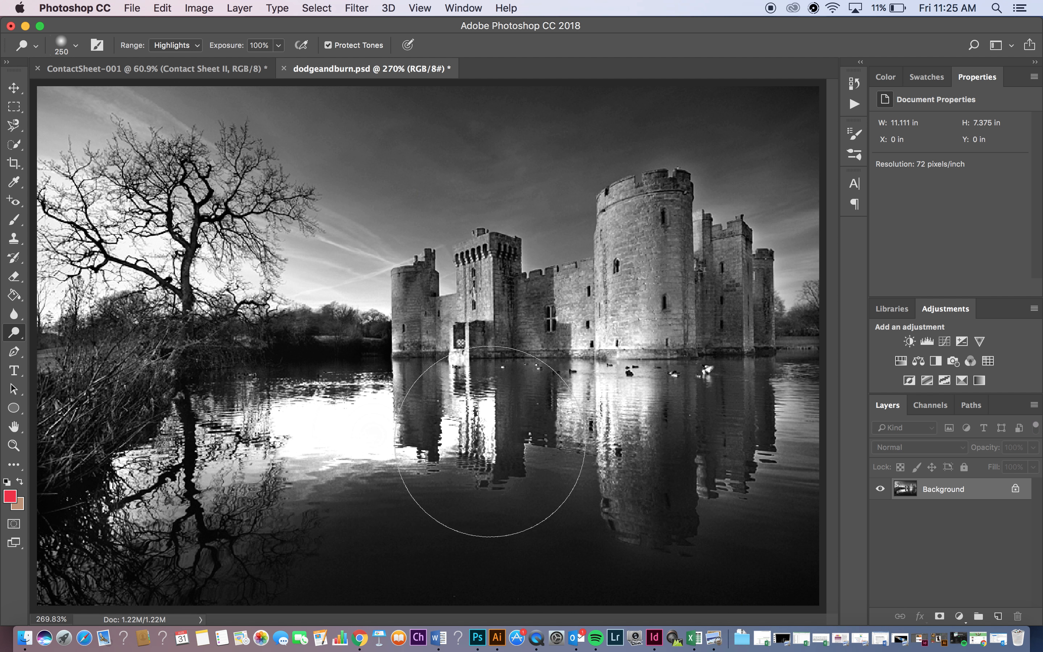
click(640, 457)
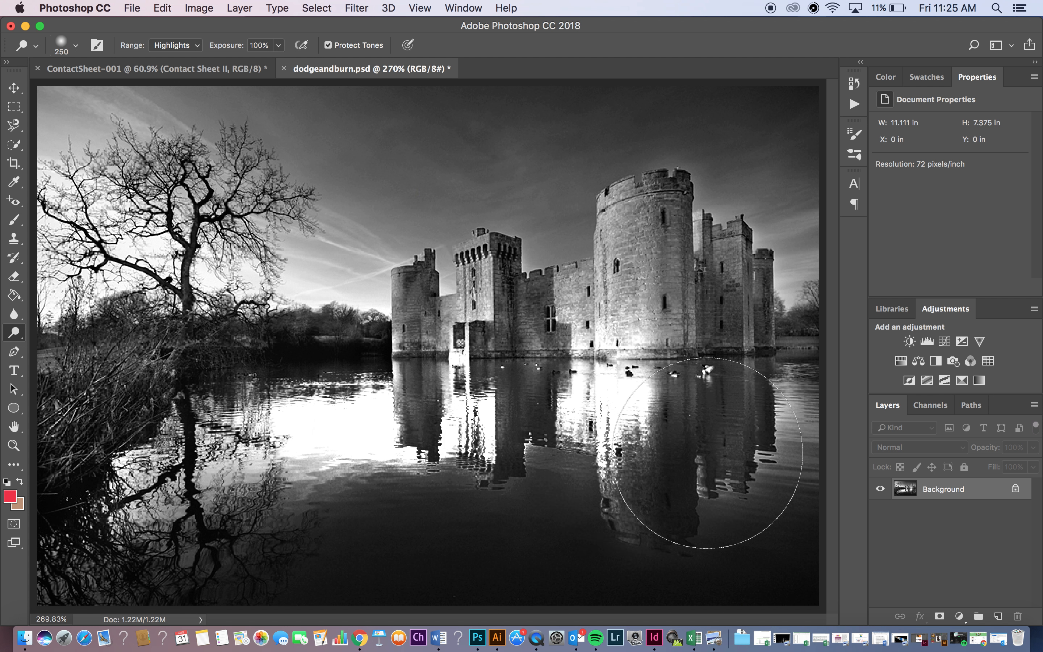
click(709, 454)
Undo the dodge strokes made on the water reflections at 100% exposure.
key(super+alt+z)
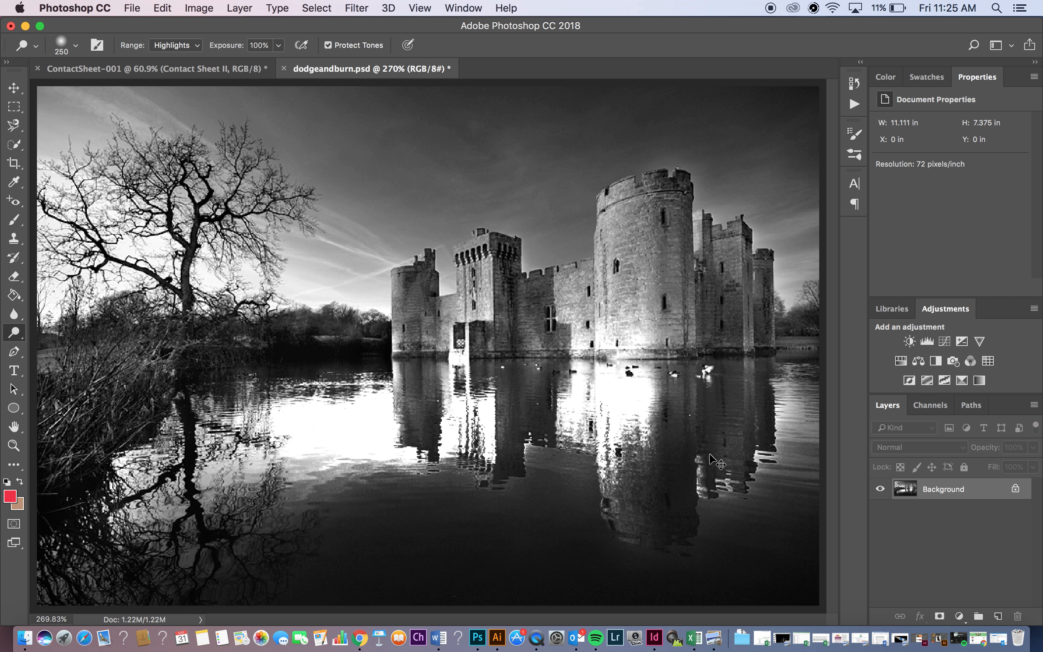
key(super+alt+z)
key(super+alt+z)
key(super+alt+z)
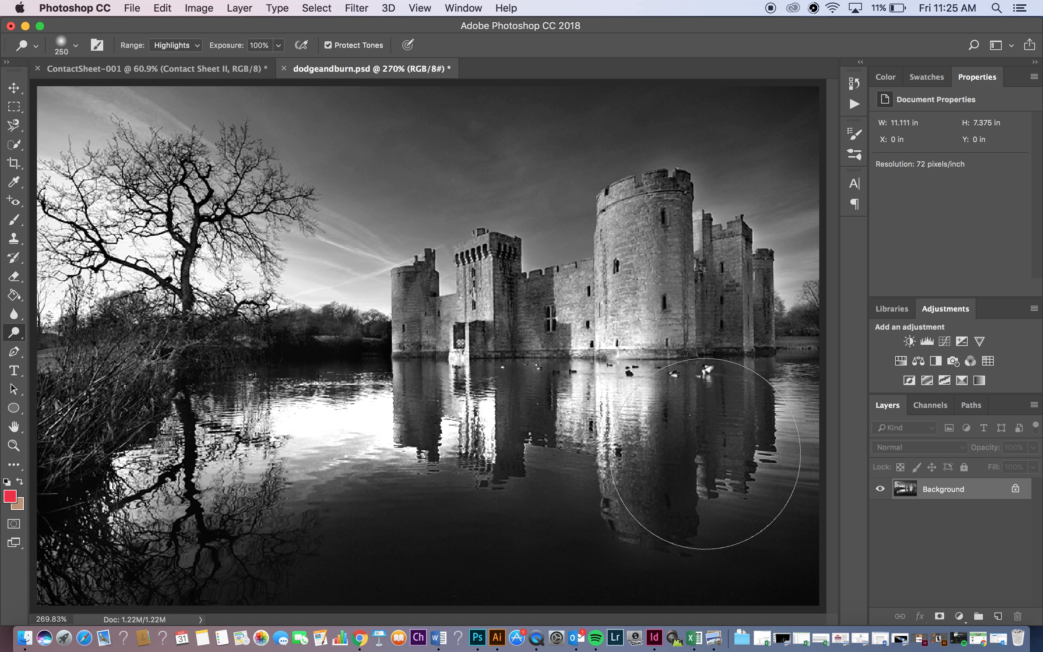
Set the Dodge tool's exposure to 19% and its range to Shadows.
click(279, 46)
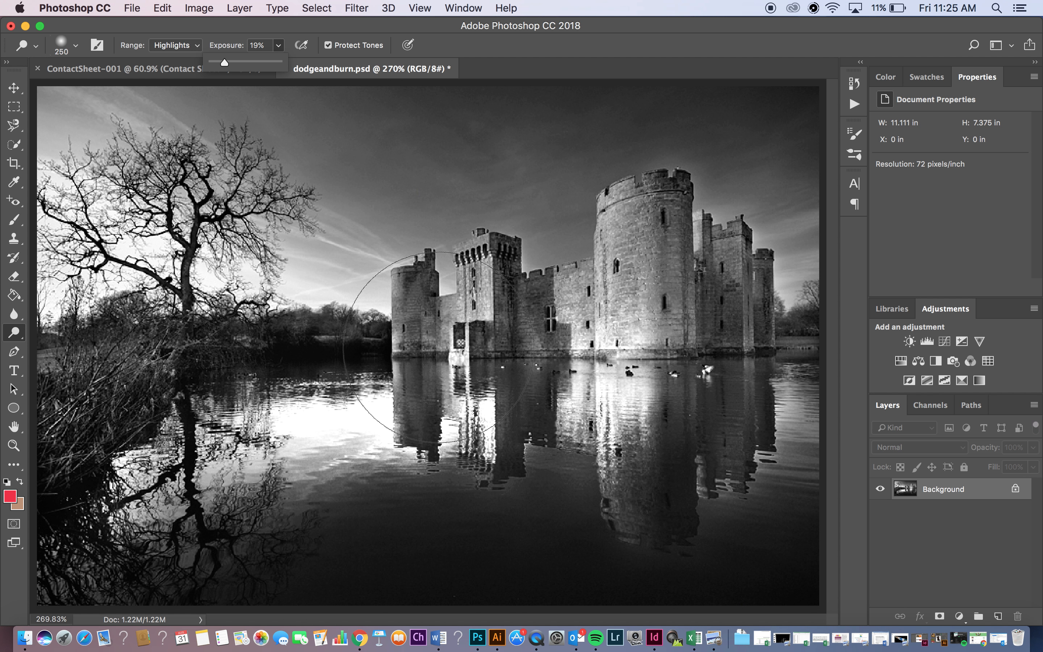
click(196, 50)
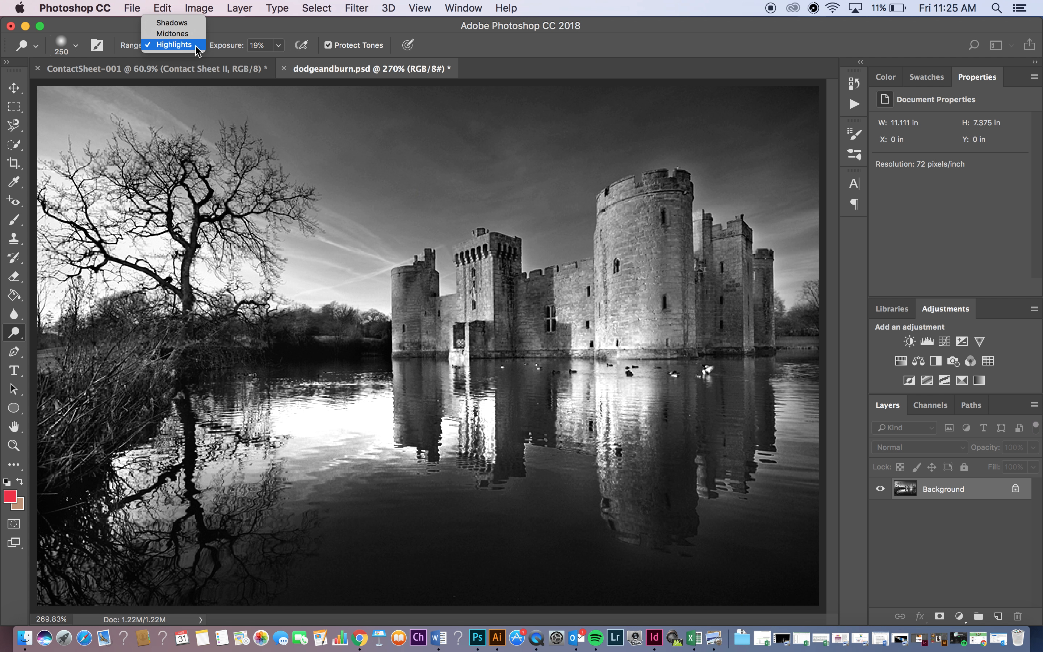
click(192, 27)
Dodge the shadows along the dark far bank beside the castle with brush size 45 and exposure 63%.
key(bracketleft)
key(bracketleft)
key(bracketleft)
key(bracketleft)
key(bracketleft)
key(bracketleft)
key(bracketleft)
key(bracketleft)
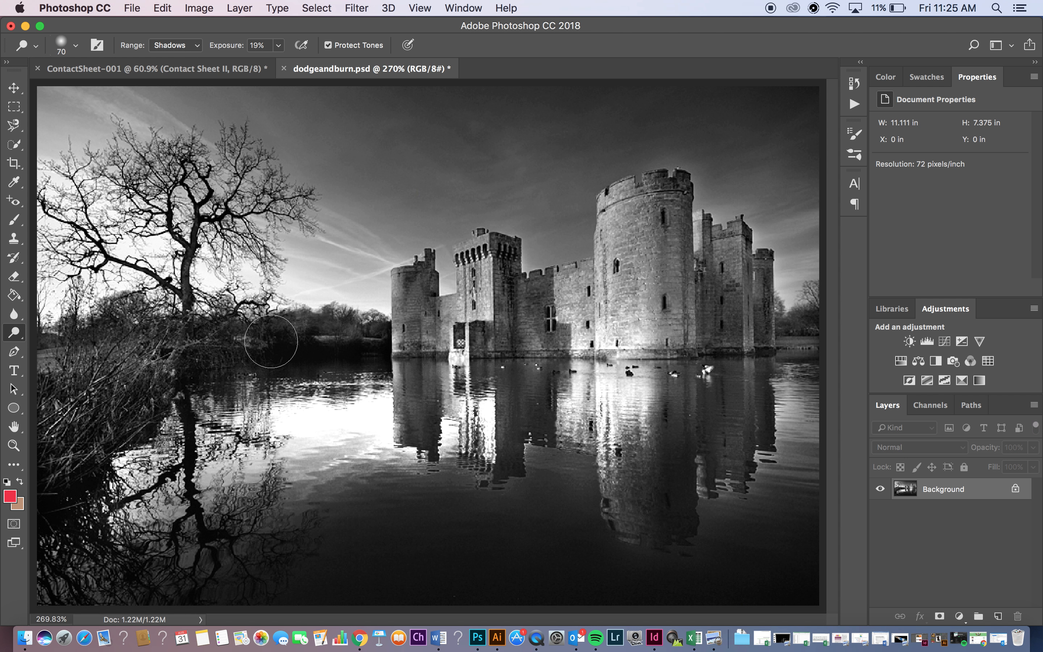
key(bracketleft)
key(bracketleft)
key(bracketleft)
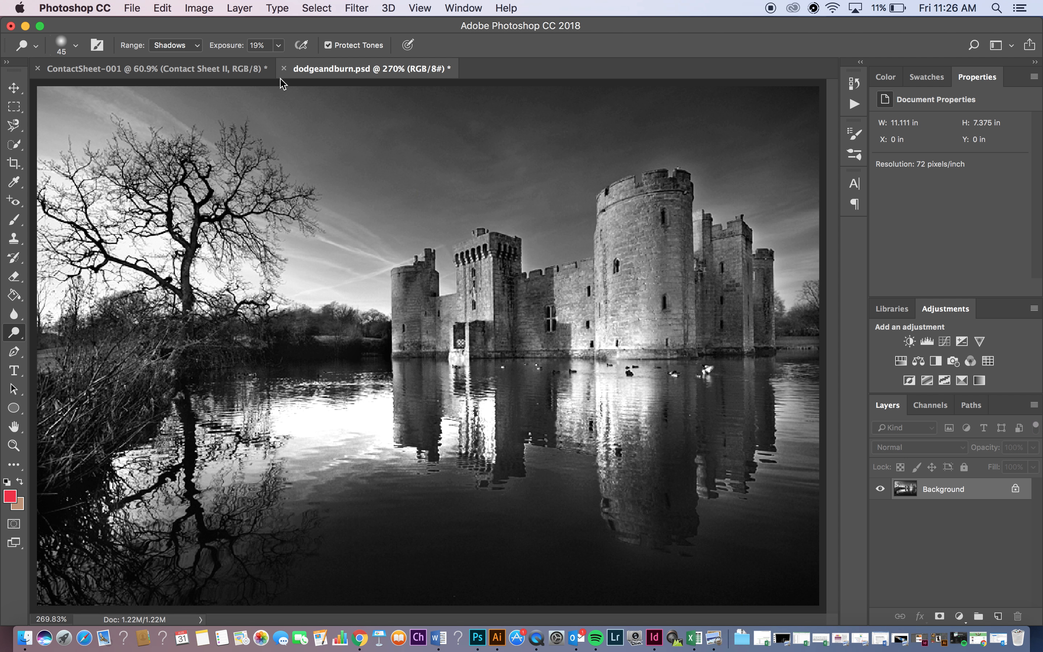
click(279, 46)
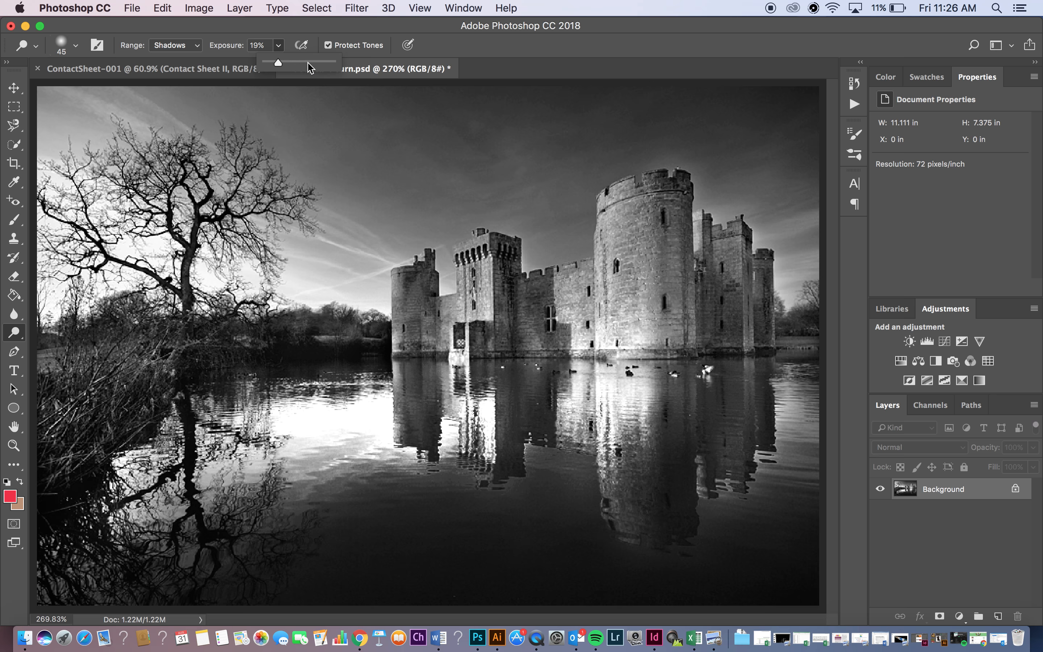
click(291, 349)
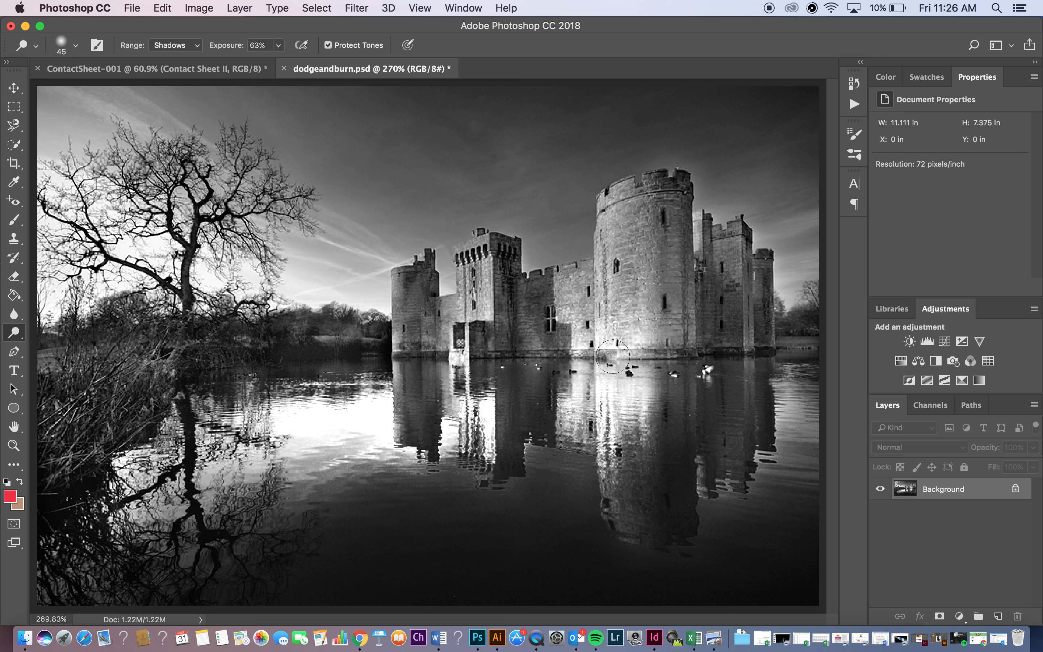
Darken the midtones of the castle's towers and walls using the Burn tool with brush size 100.
click(16, 337)
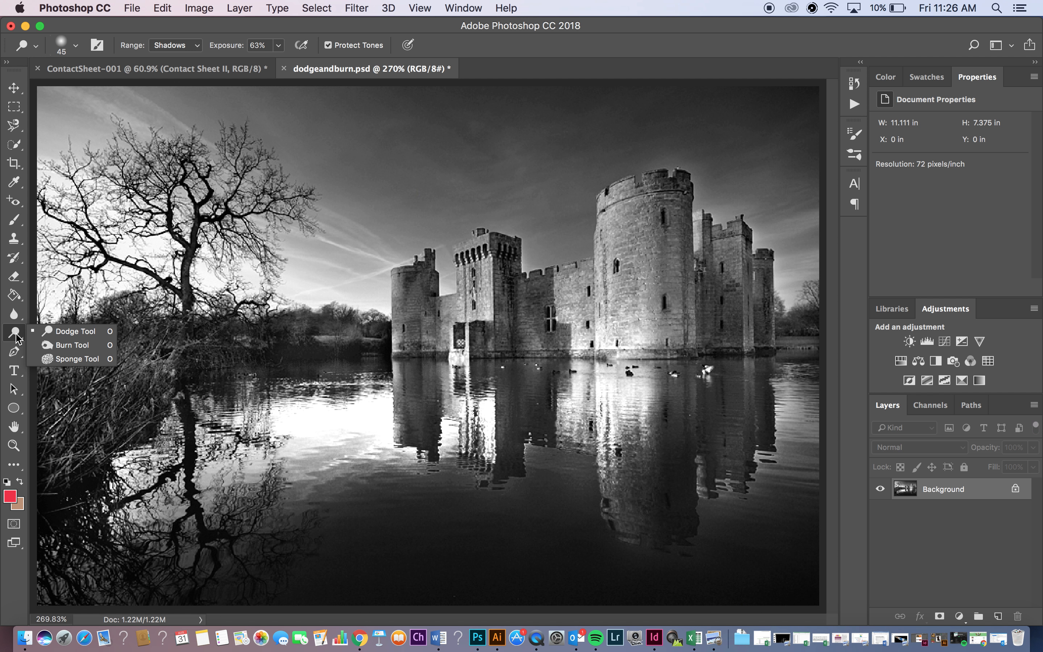
click(45, 347)
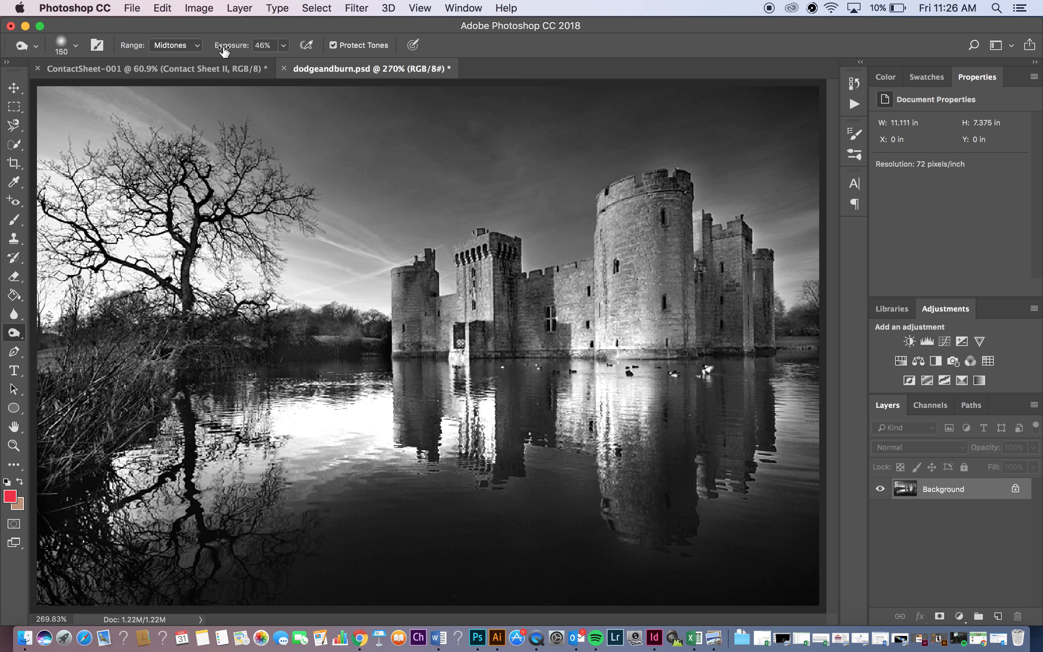
click(196, 45)
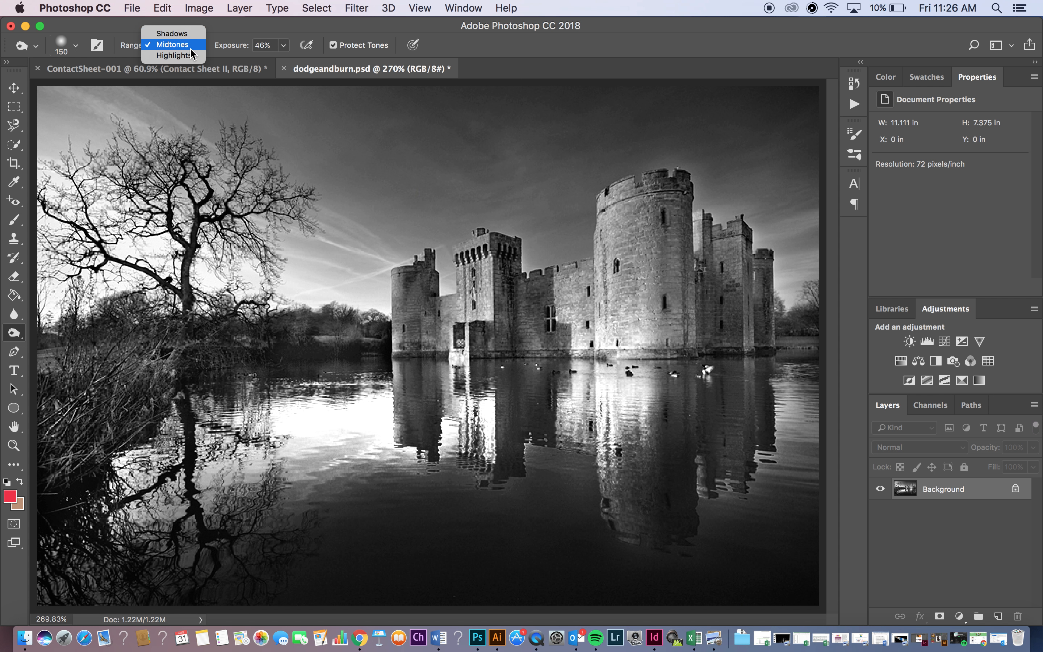
click(212, 38)
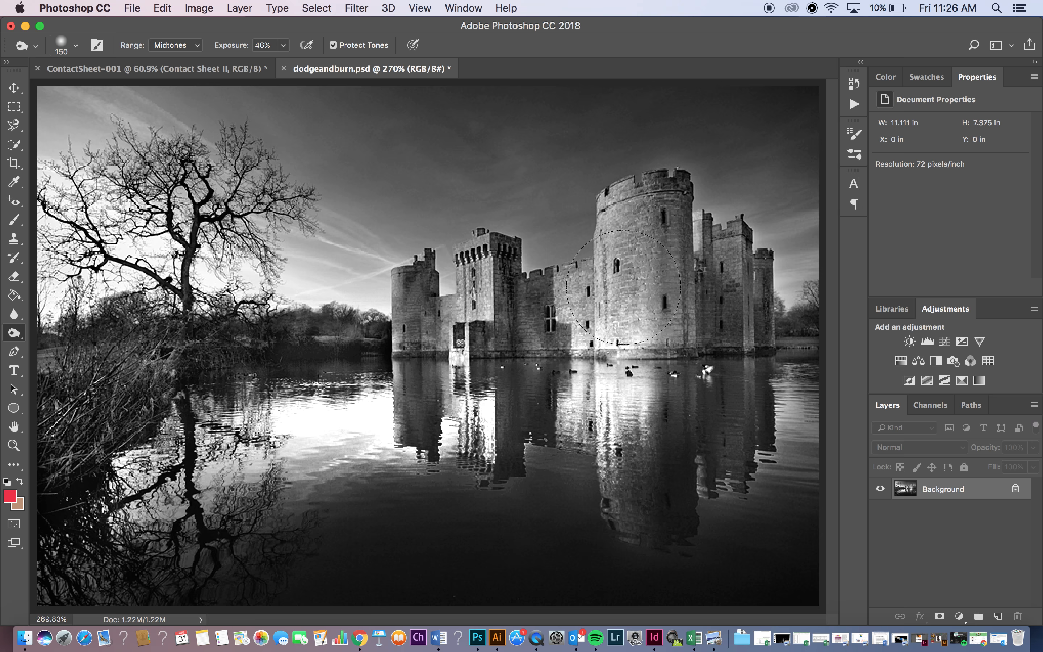
key(bracketleft)
key(bracketleft)
drag(641, 233, 635, 283)
mouse_move(632, 332)
mouse_down()
mouse_move(432, 329)
mouse_move(467, 315)
mouse_move(482, 281)
mouse_up()
mouse_move(701, 308)
mouse_down()
mouse_move(736, 276)
mouse_move(743, 306)
mouse_move(548, 320)
mouse_move(643, 333)
mouse_move(633, 360)
mouse_move(483, 334)
mouse_move(588, 333)
mouse_up()
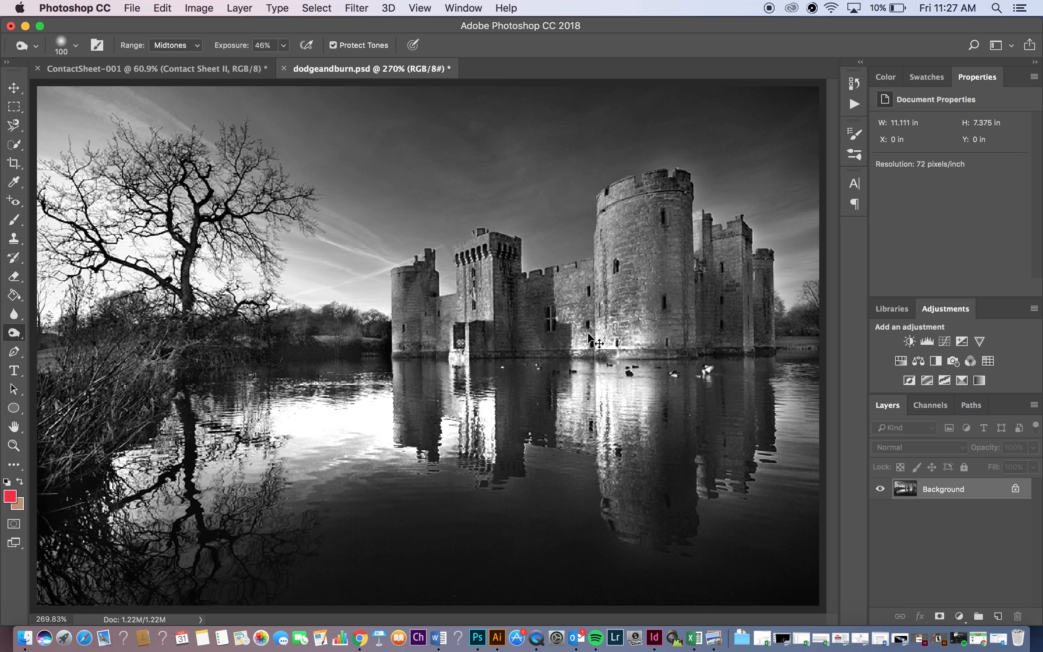
Undo the last burn stroke and burn the upper and lower parts of the large round tower.
key(super+z)
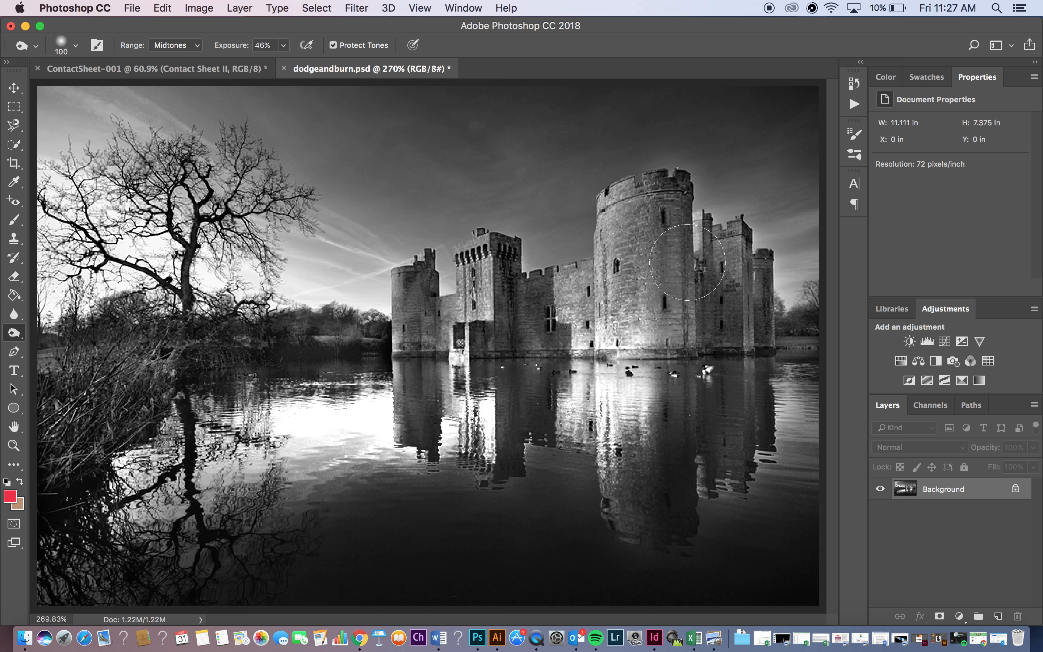
click(634, 214)
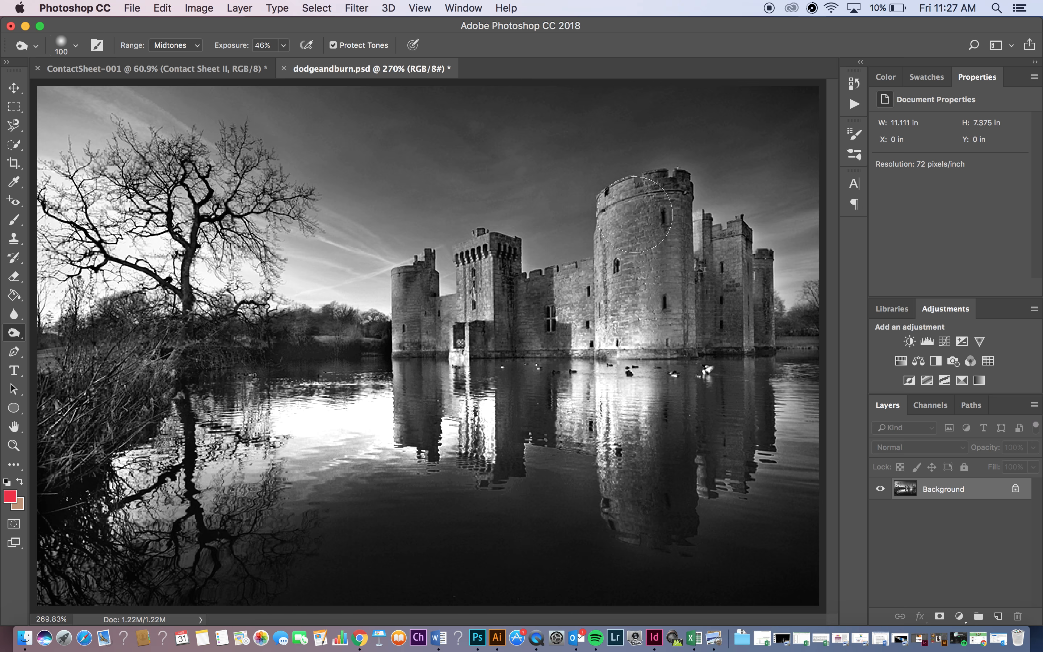
drag(663, 315, 665, 318)
Reduce the burn brush to size 70 and darken along the lower part of the castle walls.
key(bracketleft)
key(bracketleft)
key(bracketleft)
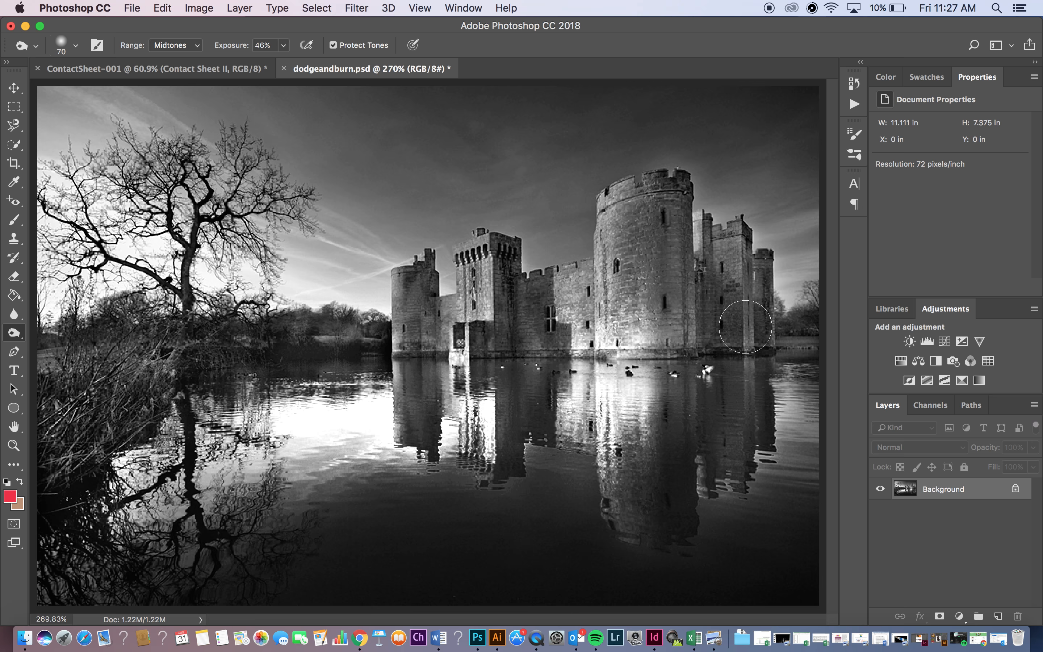
drag(745, 326, 417, 329)
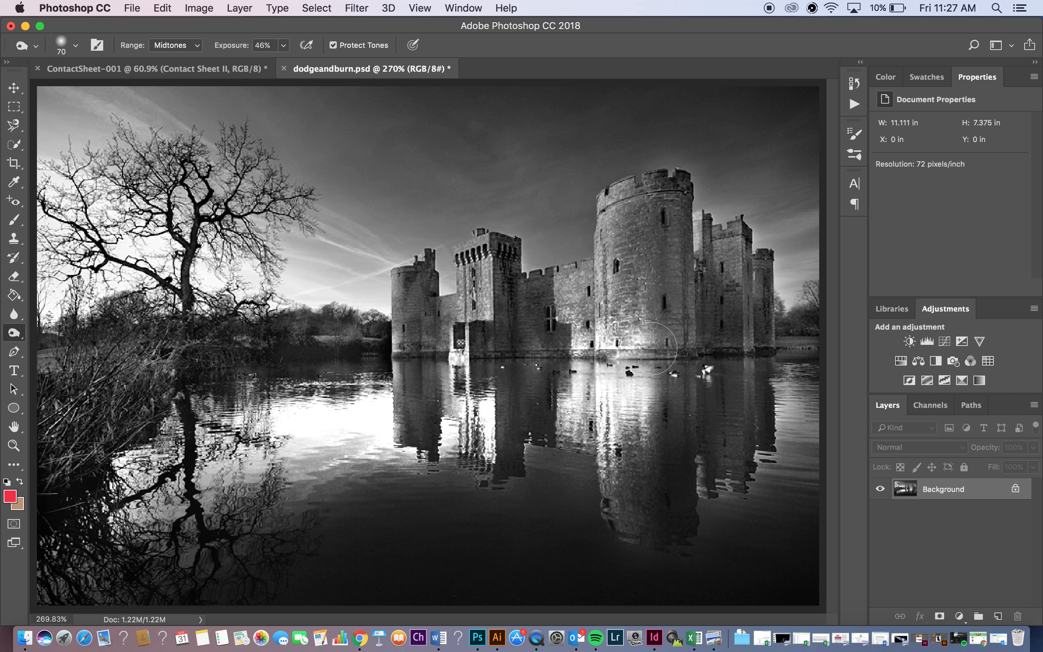
Reduce the burn brush to size 50 for the base of the large round tower.
key(bracketleft)
key(bracketleft)
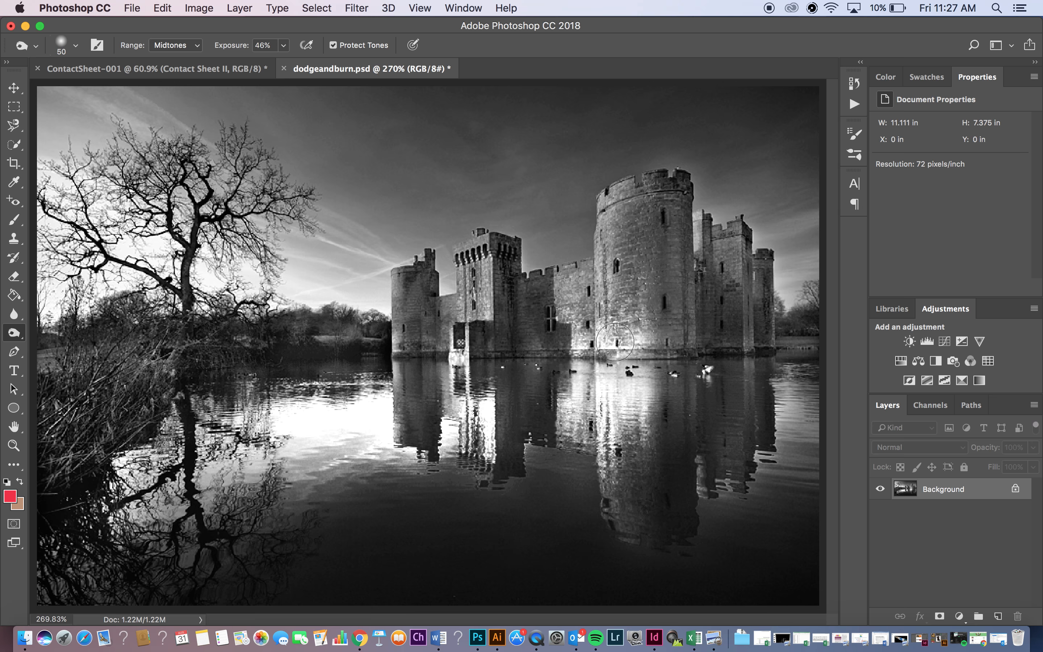